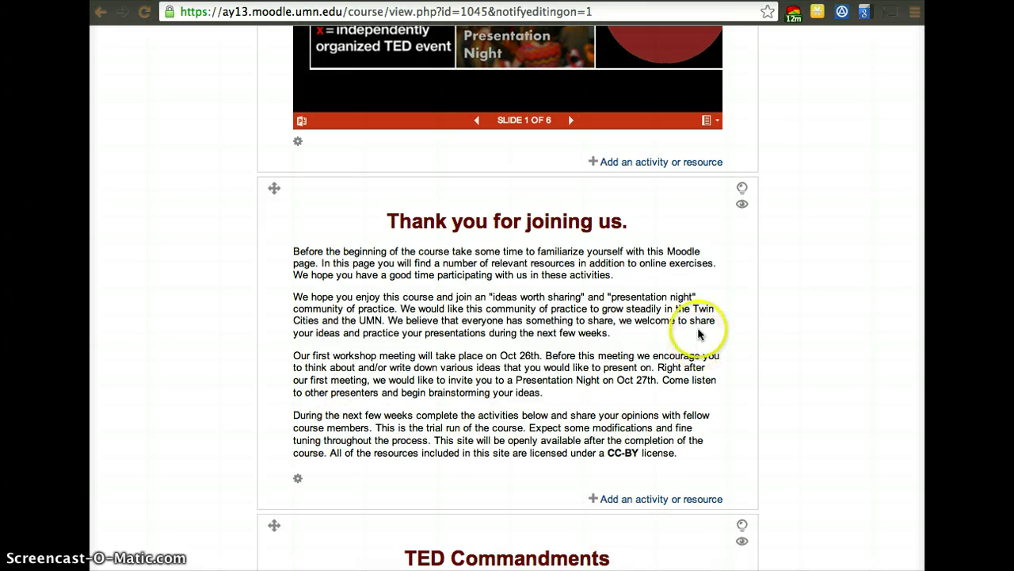
Add a Turnitin Assignment activity to the "Thank you for joining us." section of the course.
{"action": "scroll", "coordinate": [697, 476], "scroll_direction": "up", "scroll_amount": 10}
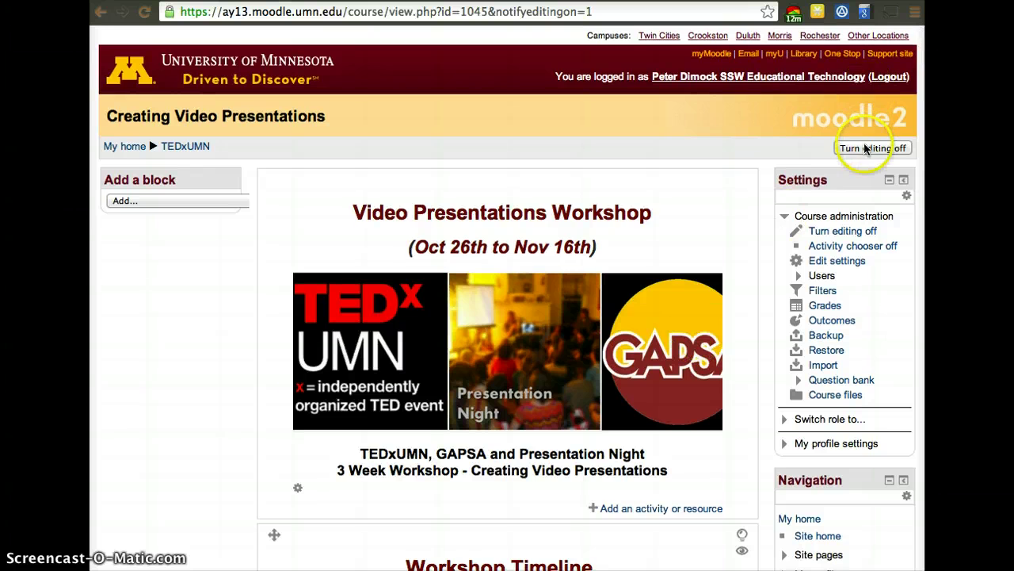
{"action": "scroll", "coordinate": [729, 329], "scroll_direction": "down", "scroll_amount": 6}
{"action": "scroll", "coordinate": [727, 317], "scroll_direction": "down", "scroll_amount": 5}
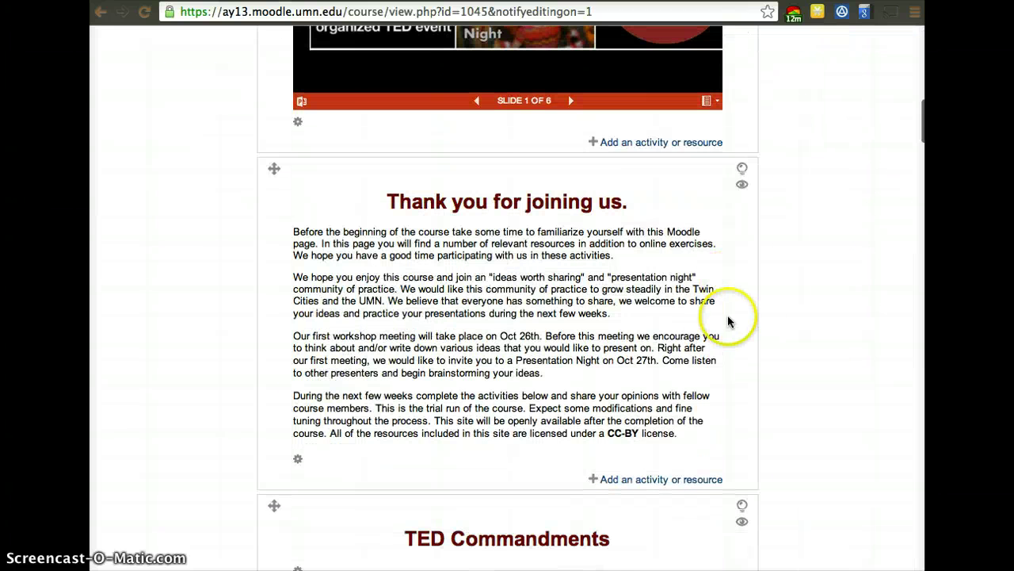
{"action": "left_click", "coordinate": [683, 481]}
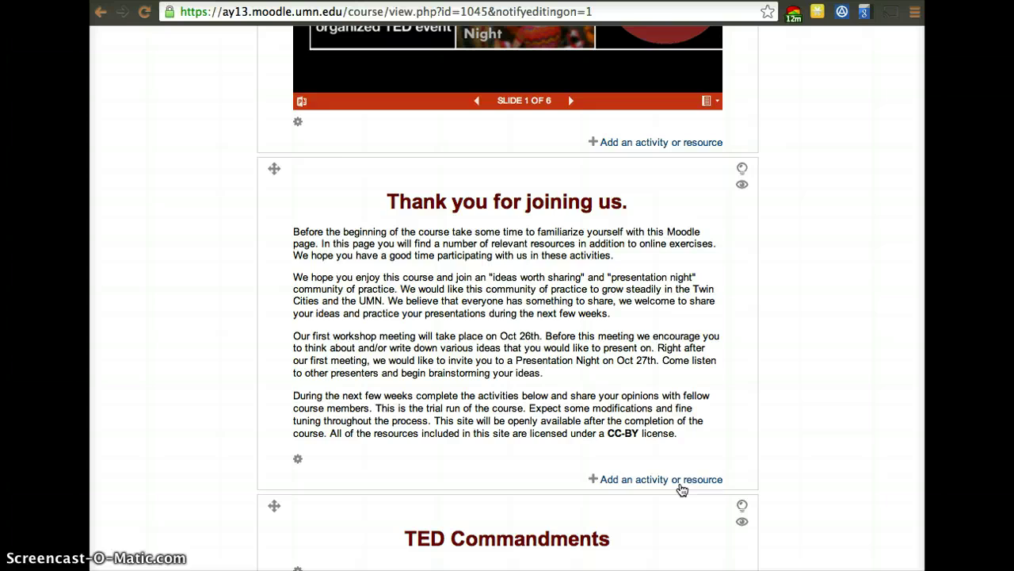
{"action": "left_click", "coordinate": [679, 481]}
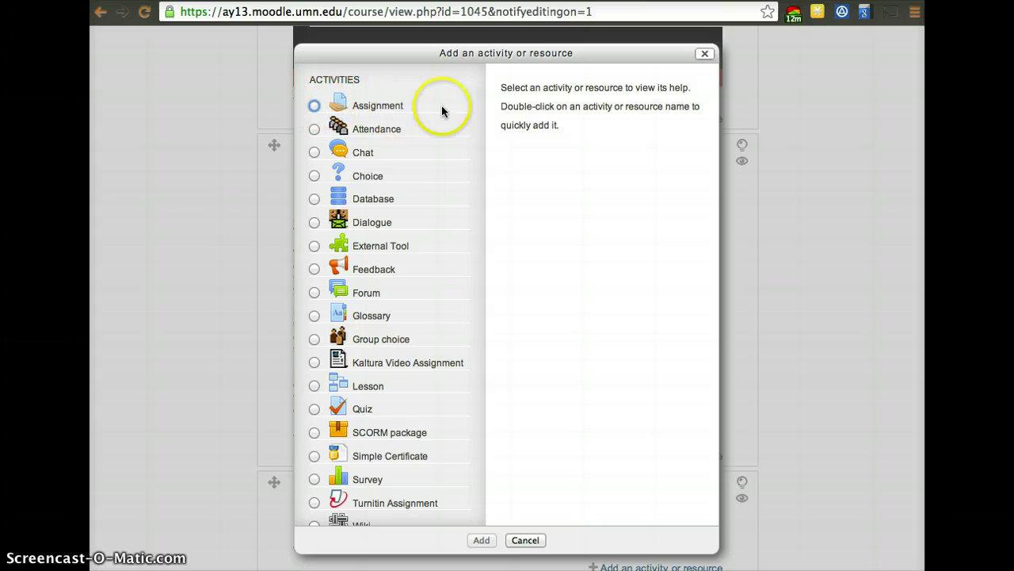
{"action": "left_click", "coordinate": [313, 502]}
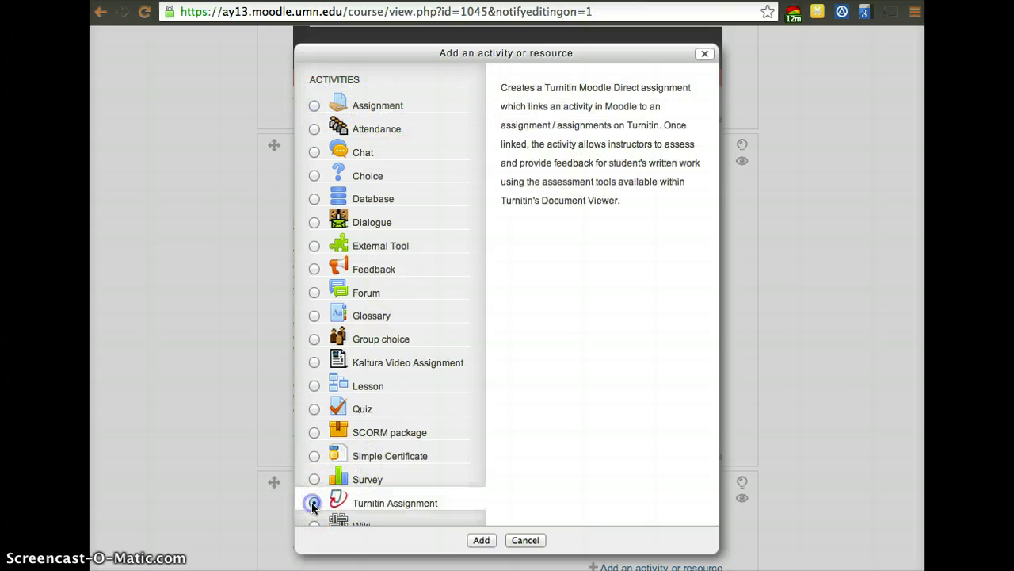
{"action": "left_click", "coordinate": [481, 540]}
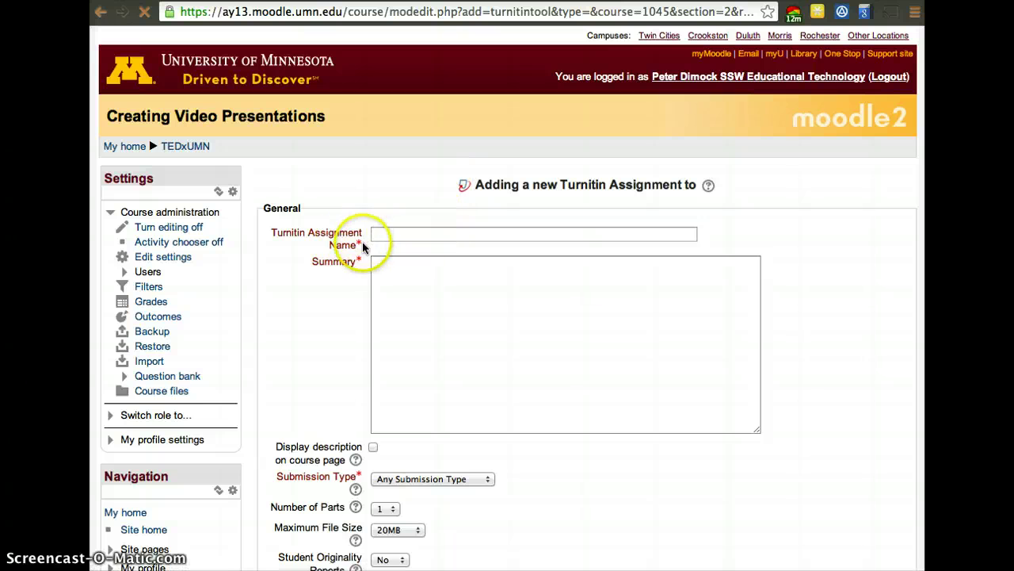
Name the Turnitin assignment "Test Paper" and enter "Test" as its summary.
{"action": "left_click", "coordinate": [398, 234]}
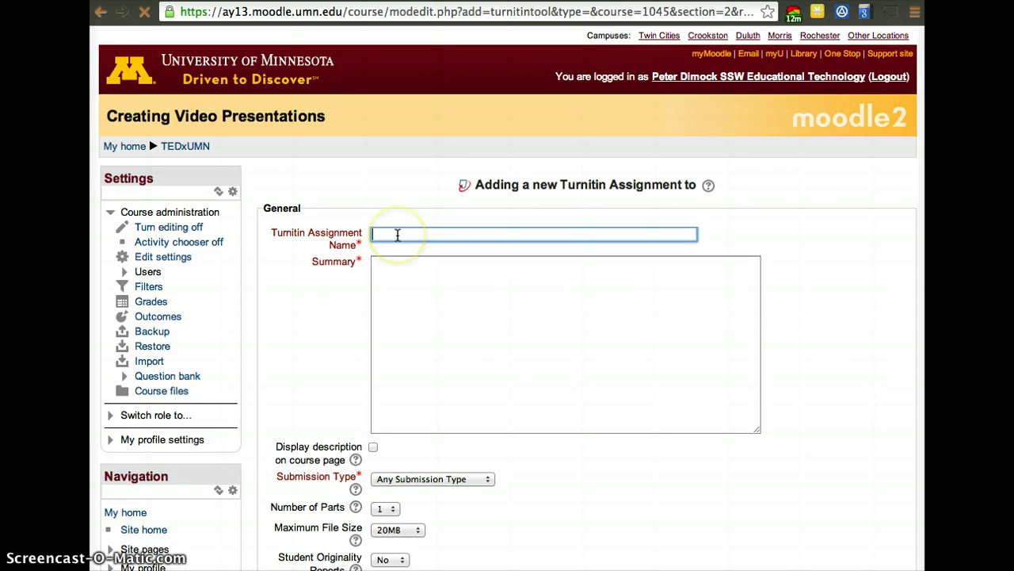
{"action": "type", "text": "Test "}
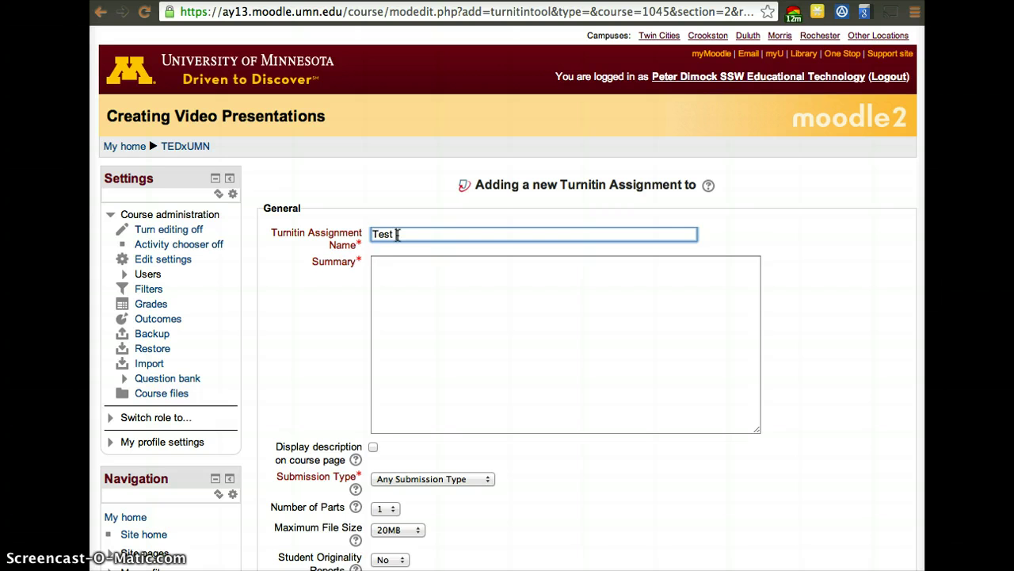
{"action": "type", "text": "Paper"}
{"action": "key", "text": "Tab"}
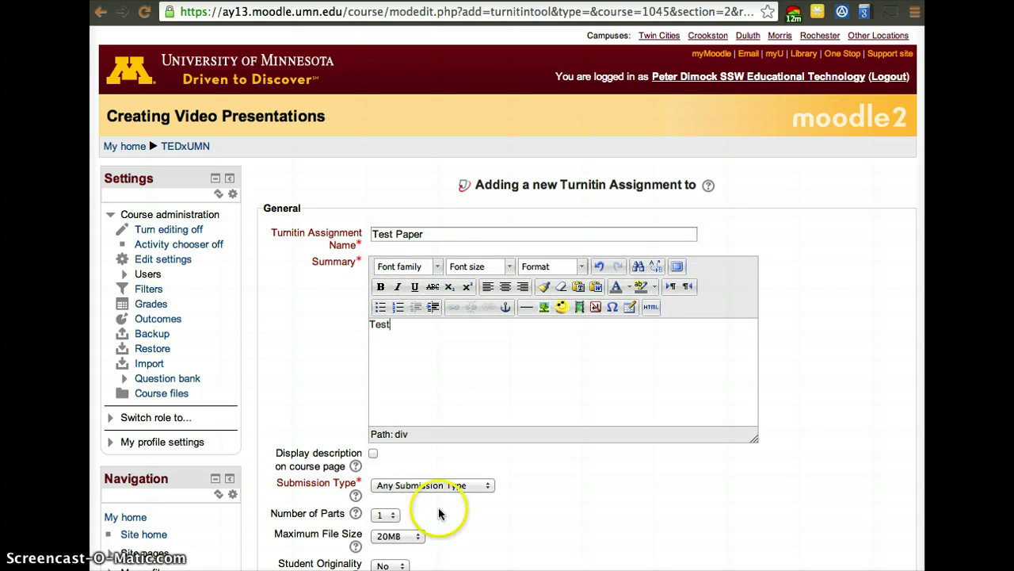
Set the assignment's submission type to File Upload.
{"action": "scroll", "coordinate": [475, 372], "scroll_direction": "down", "scroll_amount": 5}
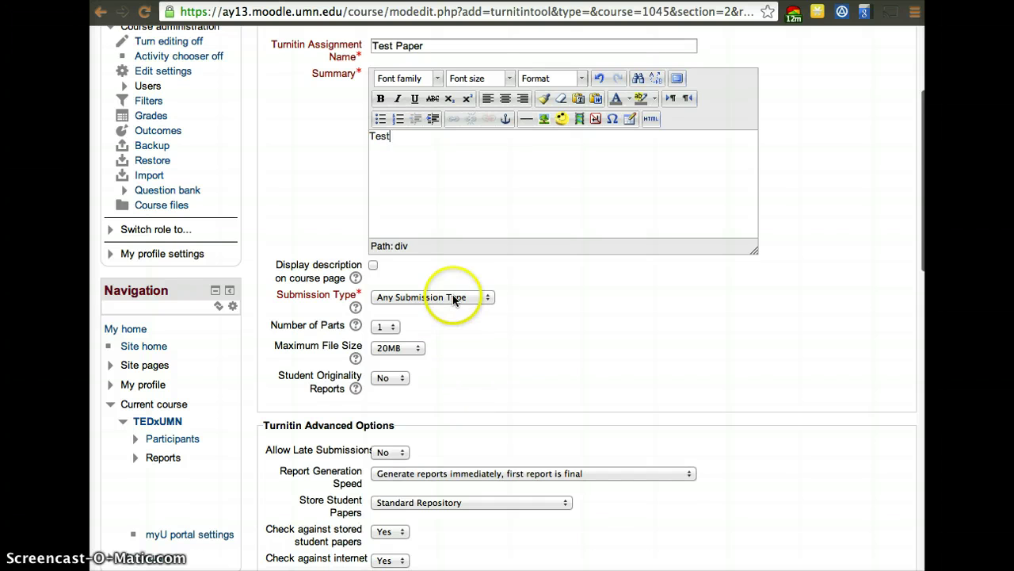
{"action": "left_click", "coordinate": [454, 298]}
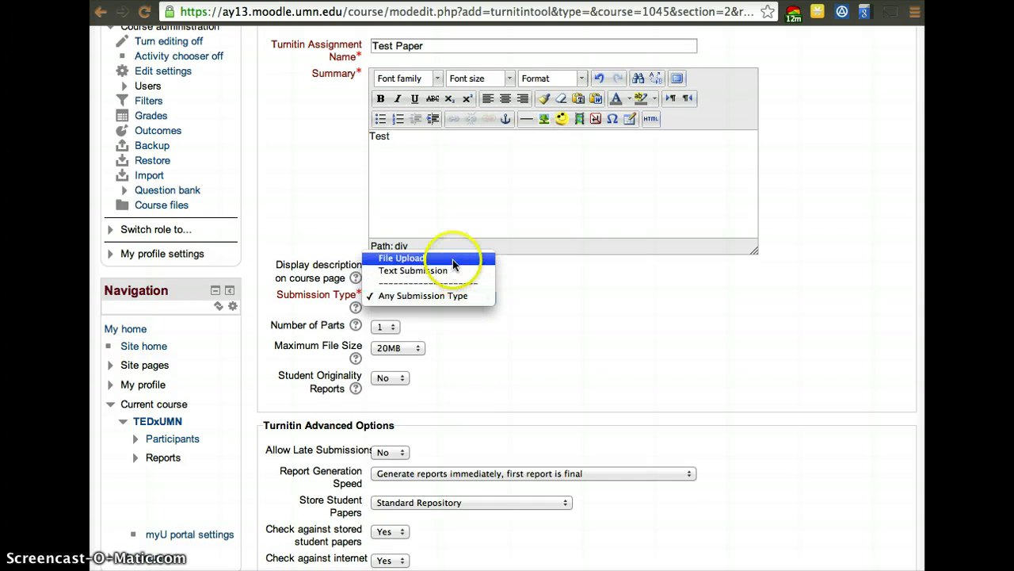
{"action": "left_click", "coordinate": [453, 259]}
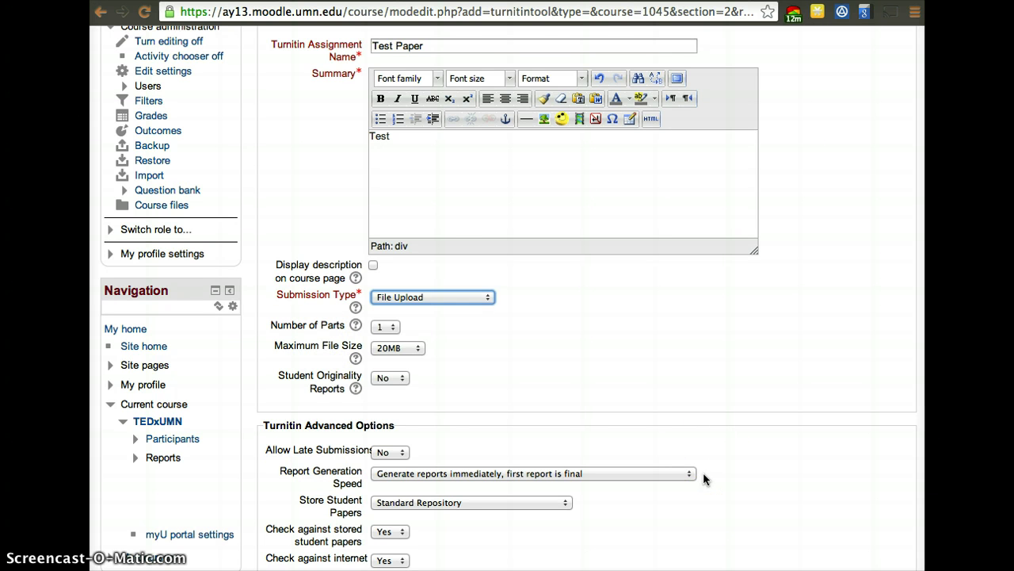
Examine the available choices for the assignment's number of parts and maximum file size.
{"action": "left_click", "coordinate": [380, 325]}
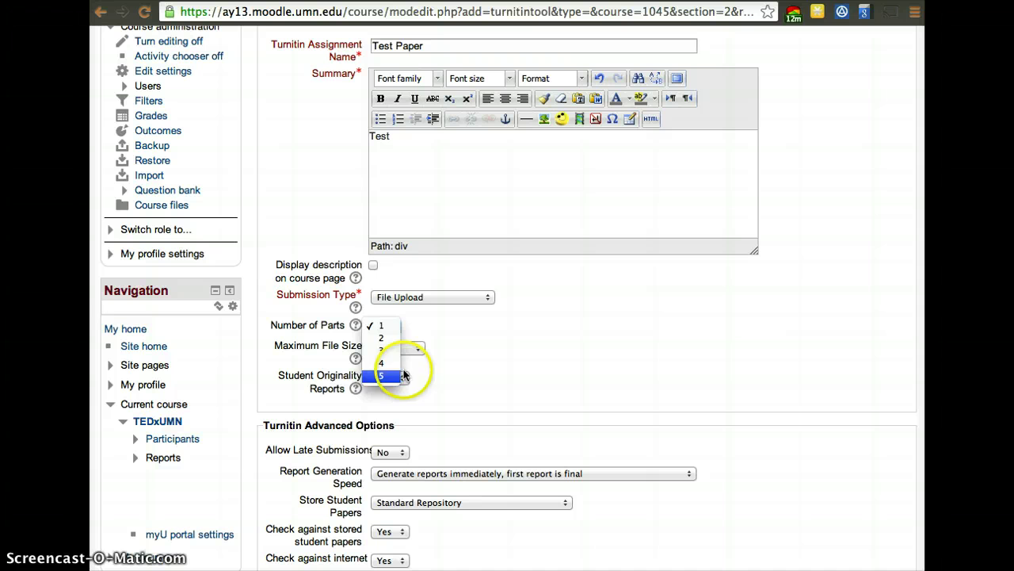
{"action": "left_click", "coordinate": [482, 373]}
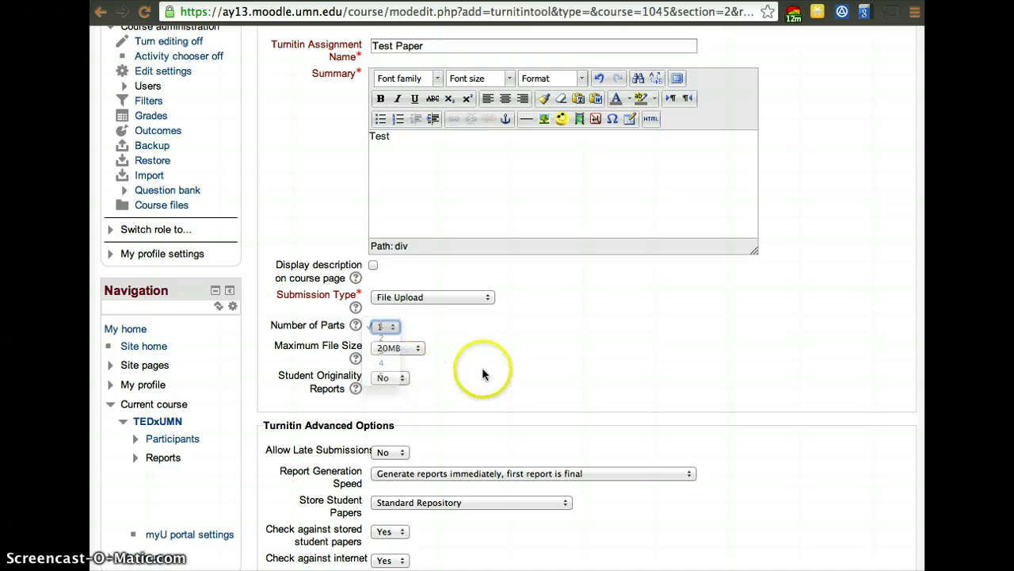
{"action": "left_click", "coordinate": [406, 349]}
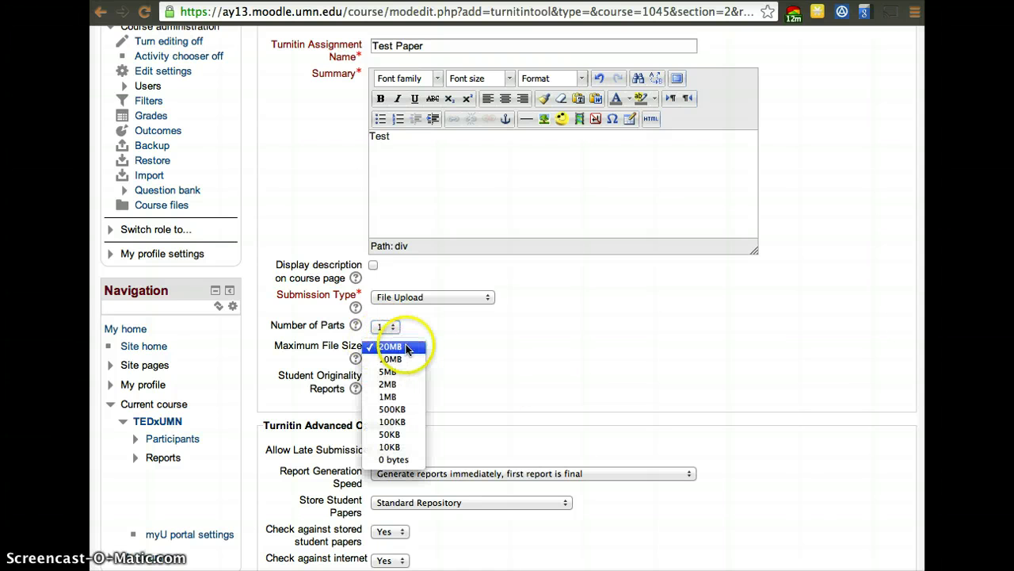
{"action": "left_click", "coordinate": [478, 347]}
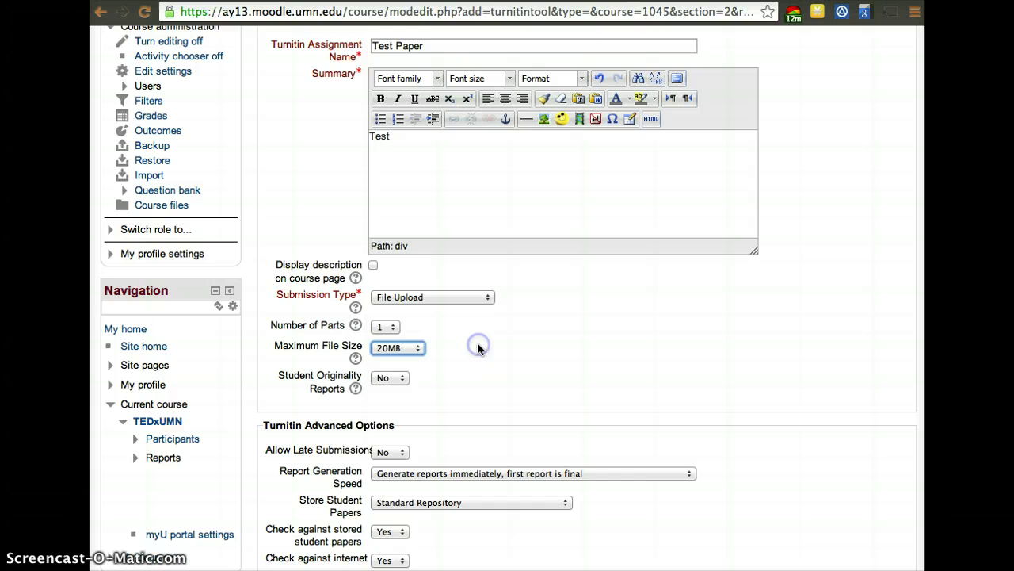
Set Student Originality Reports and Allow Late Submissions to Yes.
{"action": "left_click", "coordinate": [403, 379]}
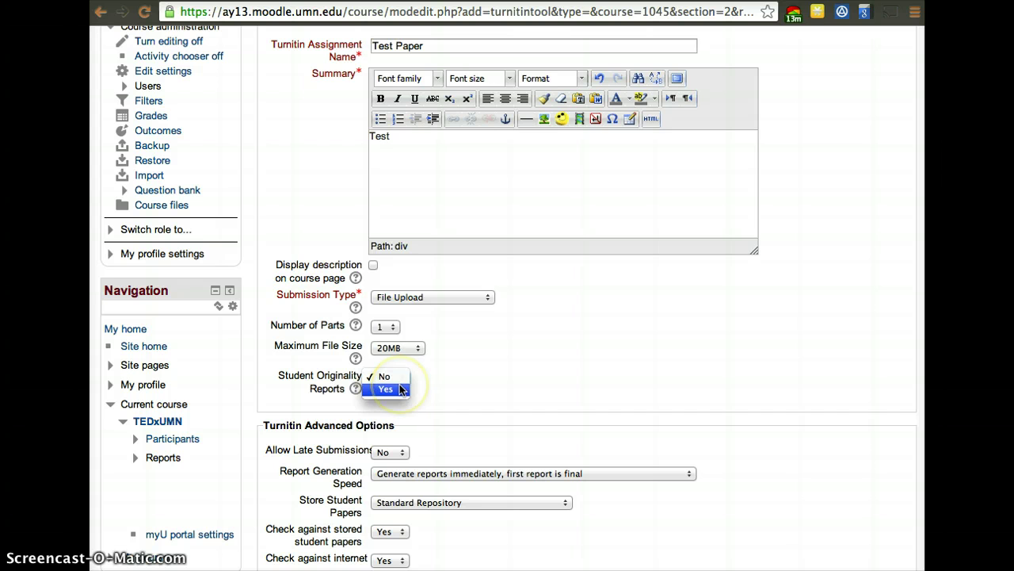
{"action": "left_click", "coordinate": [401, 389]}
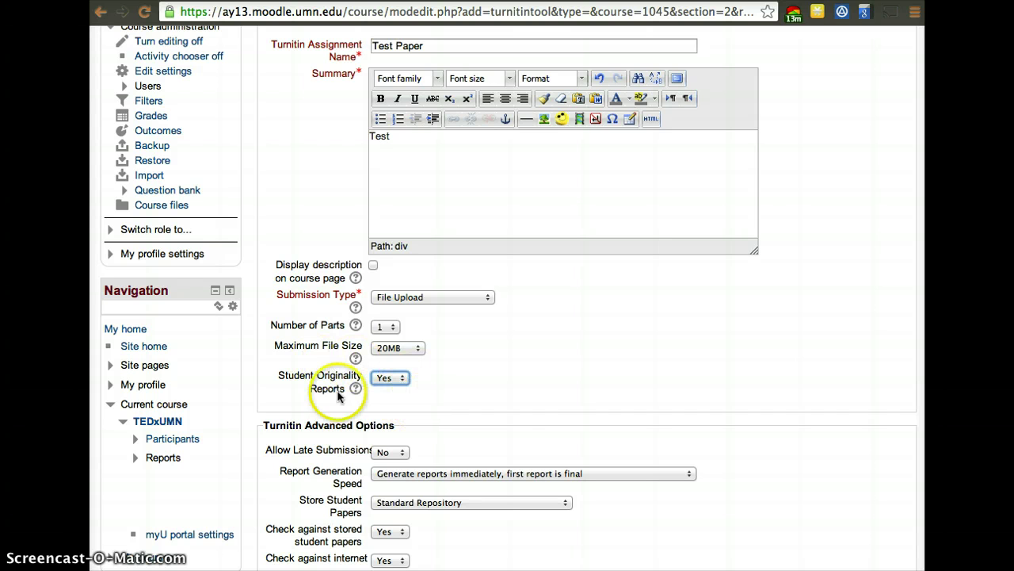
{"action": "scroll", "coordinate": [504, 441], "scroll_direction": "down", "scroll_amount": 3}
{"action": "scroll", "coordinate": [504, 441], "scroll_direction": "down", "scroll_amount": 1}
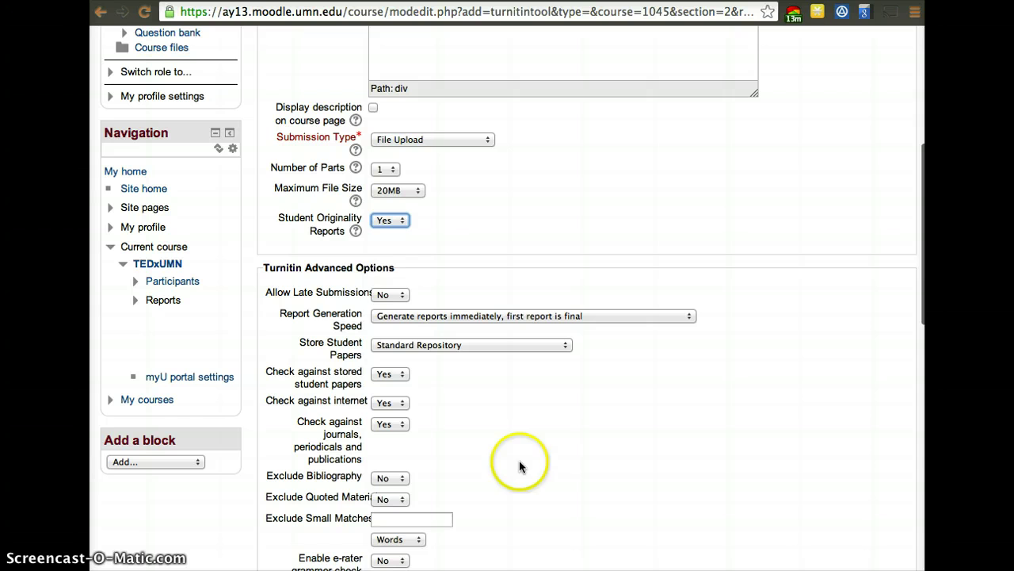
{"action": "left_click", "coordinate": [384, 295]}
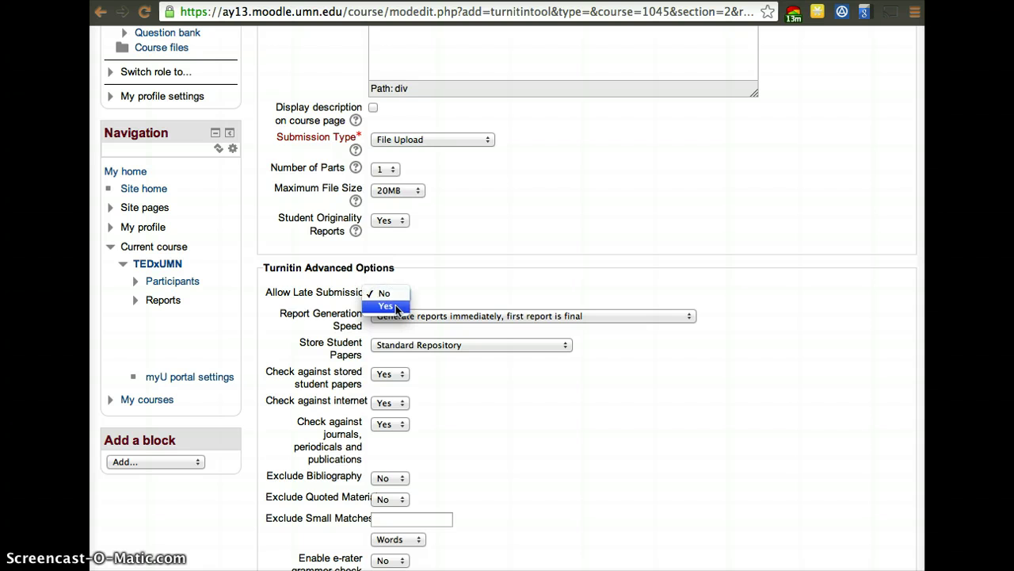
{"action": "left_click", "coordinate": [386, 304]}
Set the report generation speed to generate reports immediately, with reports overwritable until the due date.
{"action": "scroll", "coordinate": [539, 453], "scroll_direction": "down", "scroll_amount": 1}
{"action": "scroll", "coordinate": [538, 452], "scroll_direction": "down", "scroll_amount": 2}
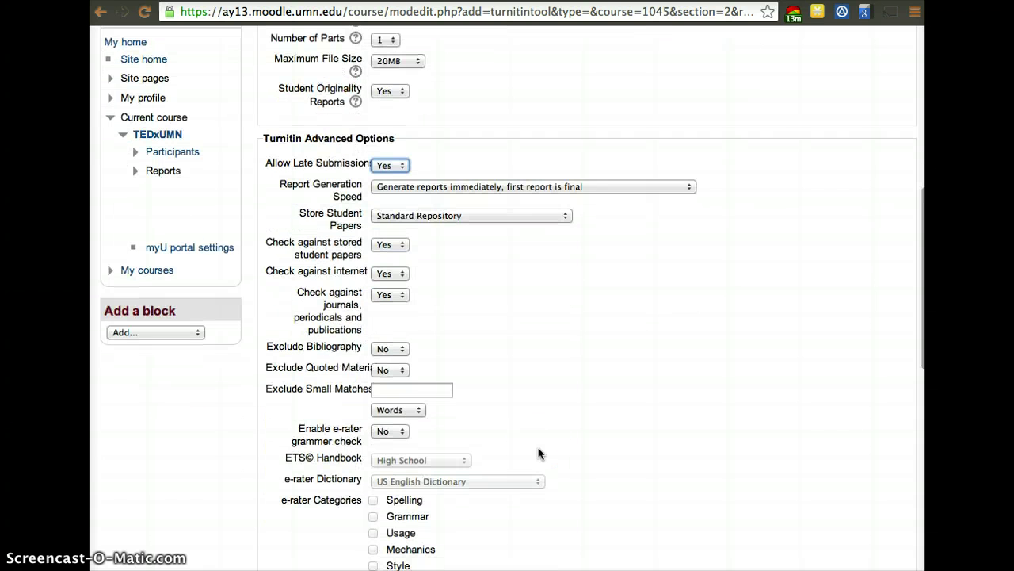
{"action": "left_click", "coordinate": [517, 187]}
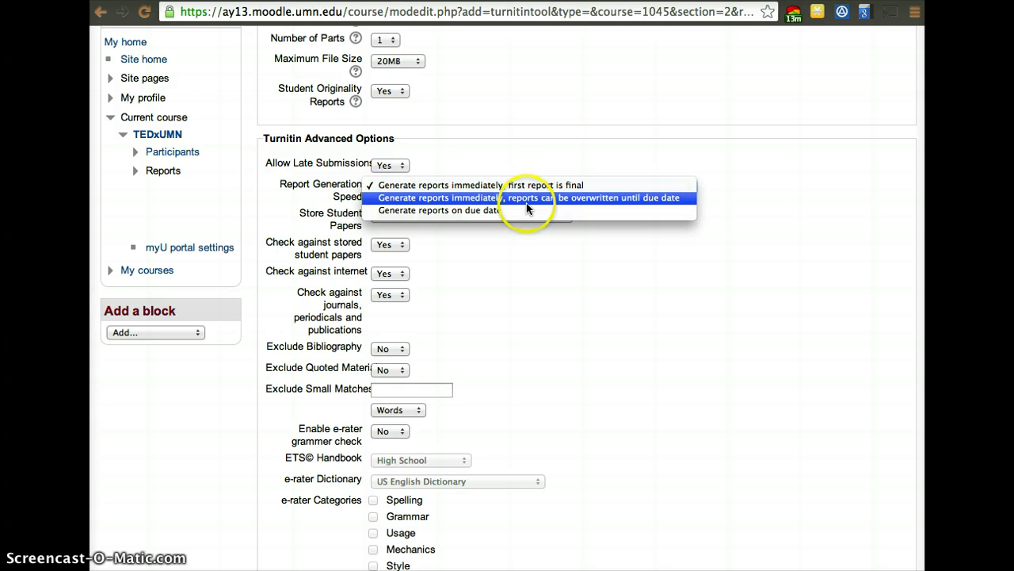
{"action": "left_click", "coordinate": [526, 202]}
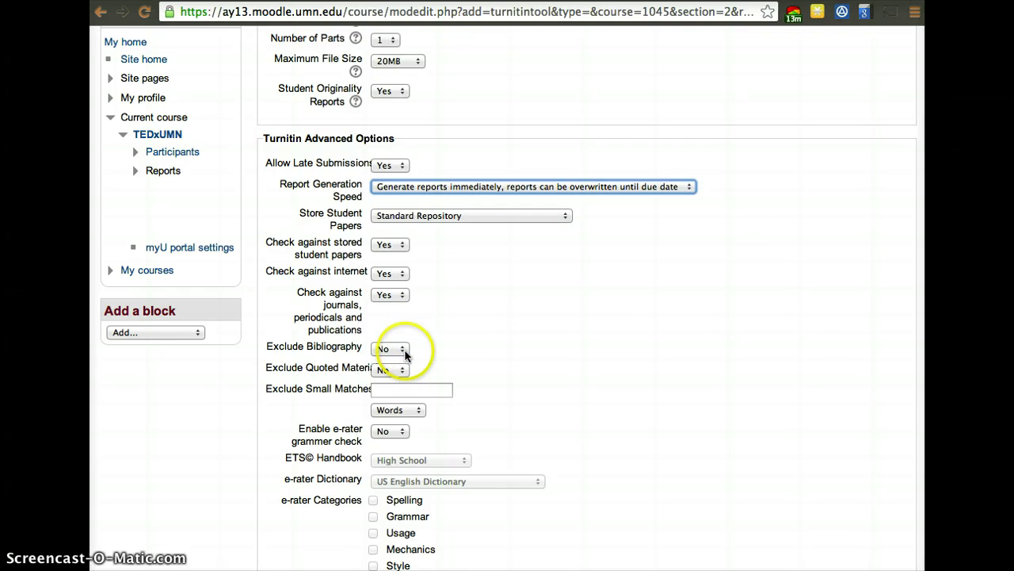
Enable the e-rater grammar check with the Spelling, Grammar, Usage, Mechanics and Style categories.
{"action": "scroll", "coordinate": [499, 393], "scroll_direction": "down", "scroll_amount": 3}
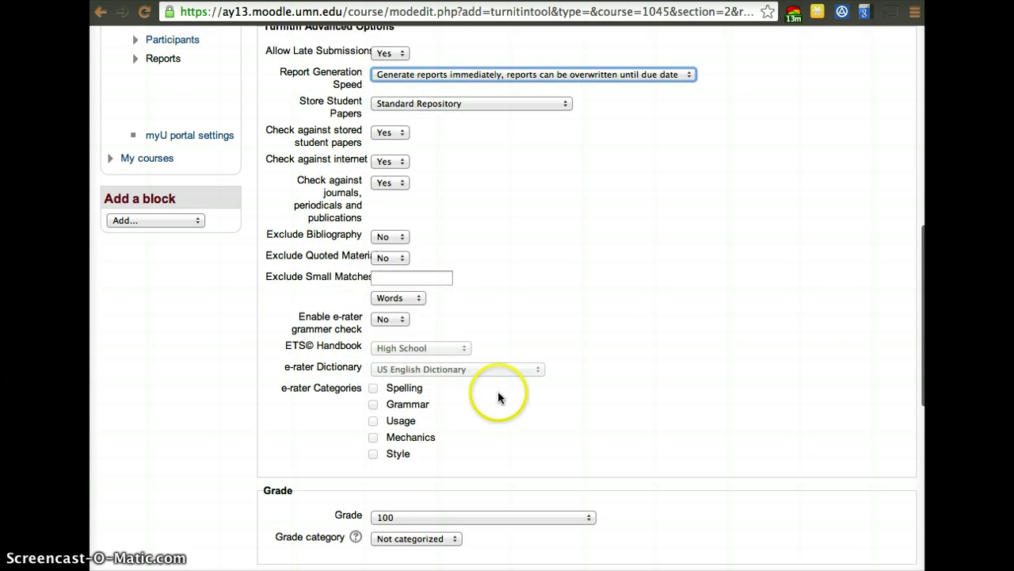
{"action": "left_click", "coordinate": [383, 321]}
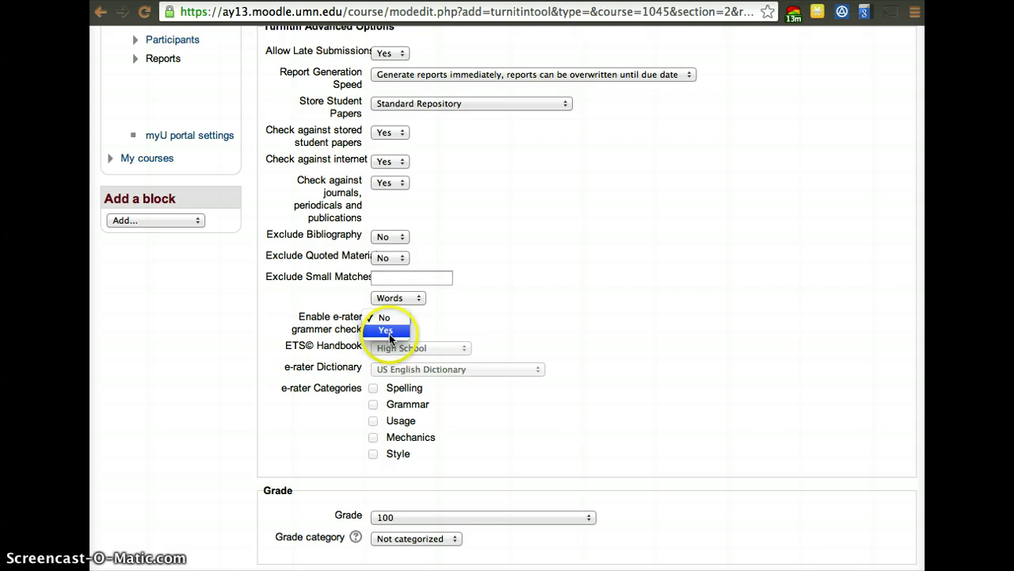
{"action": "left_click", "coordinate": [389, 334]}
{"action": "left_click", "coordinate": [372, 388]}
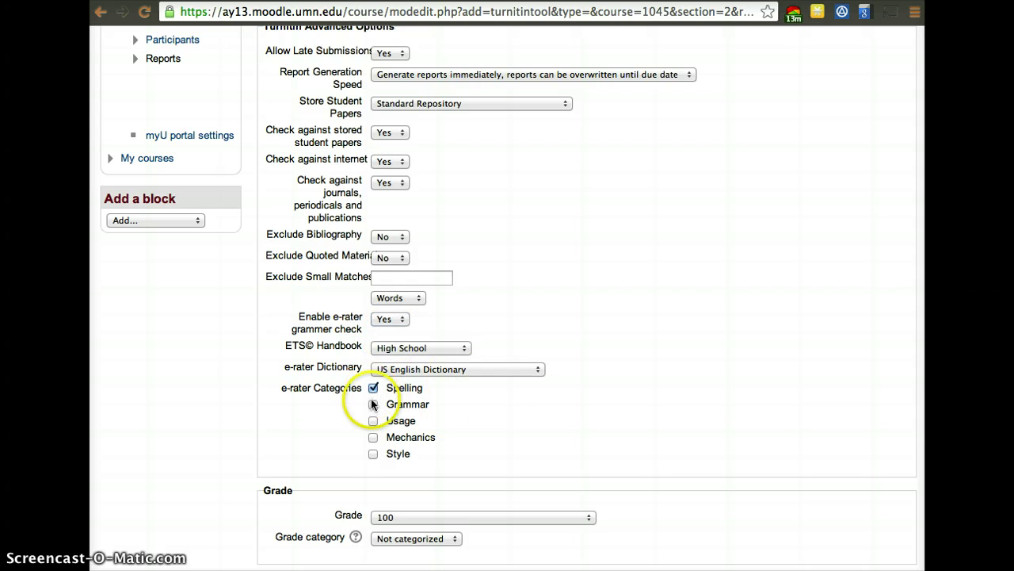
{"action": "left_click", "coordinate": [373, 404]}
{"action": "left_click", "coordinate": [372, 420]}
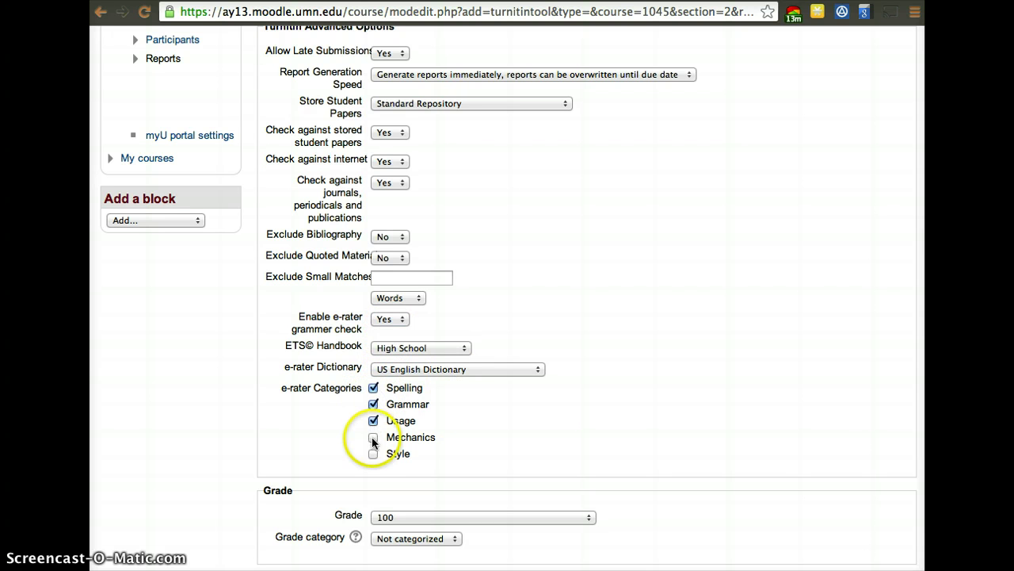
{"action": "left_click", "coordinate": [373, 438]}
{"action": "left_click", "coordinate": [372, 453]}
Review the remaining grade, module and access settings, and save and display the assignment.
{"action": "scroll", "coordinate": [499, 473], "scroll_direction": "down", "scroll_amount": 4}
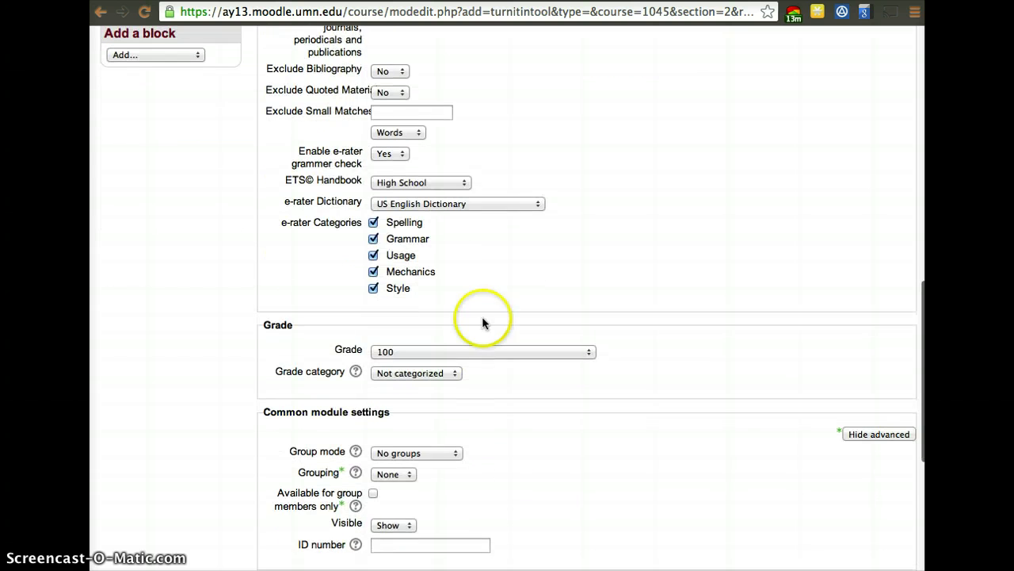
{"action": "scroll", "coordinate": [527, 392], "scroll_direction": "down", "scroll_amount": 5}
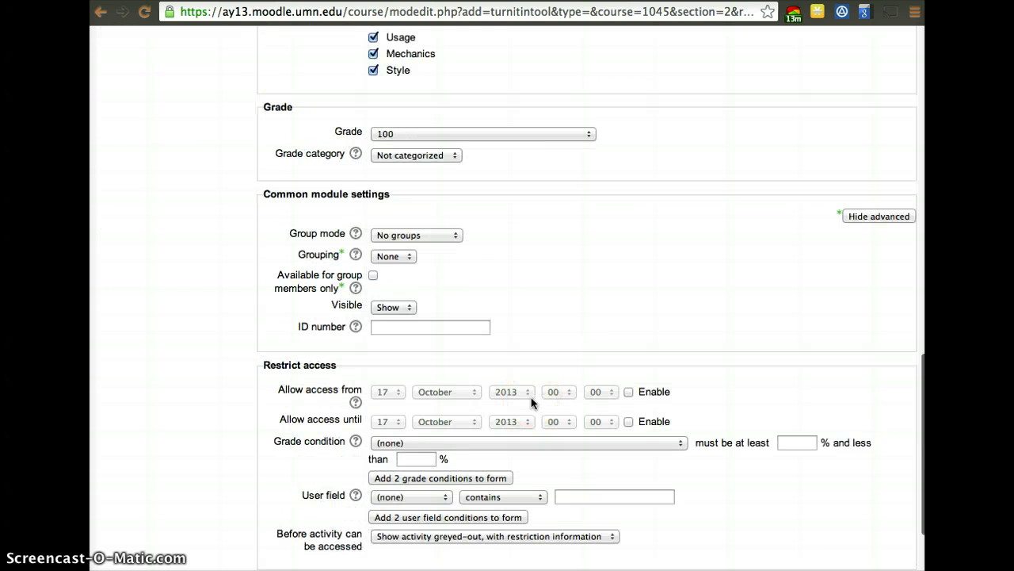
{"action": "scroll", "coordinate": [531, 397], "scroll_direction": "up", "scroll_amount": 15}
{"action": "scroll", "coordinate": [531, 397], "scroll_direction": "down", "scroll_amount": 15}
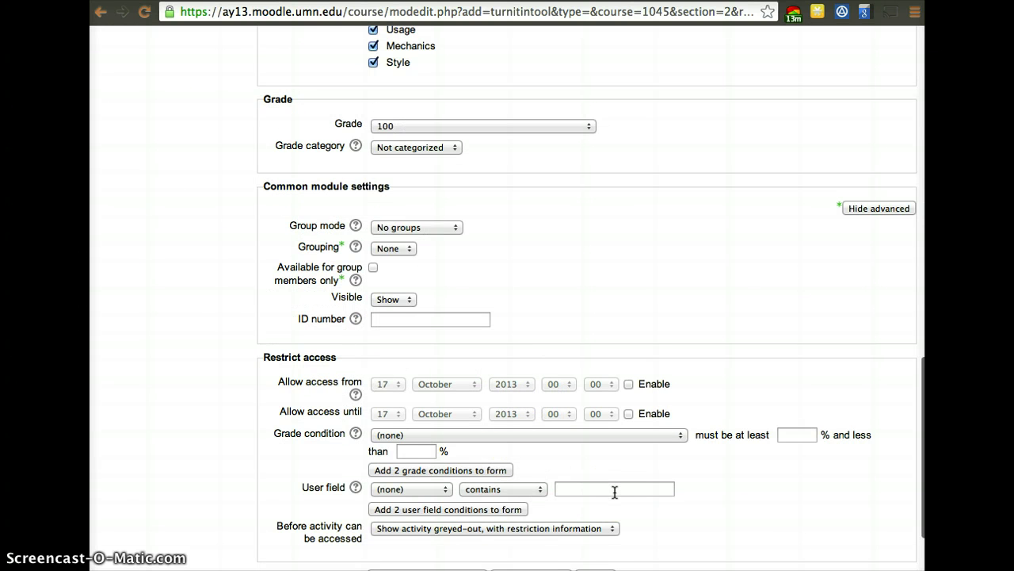
{"action": "scroll", "coordinate": [614, 491], "scroll_direction": "down", "scroll_amount": 3}
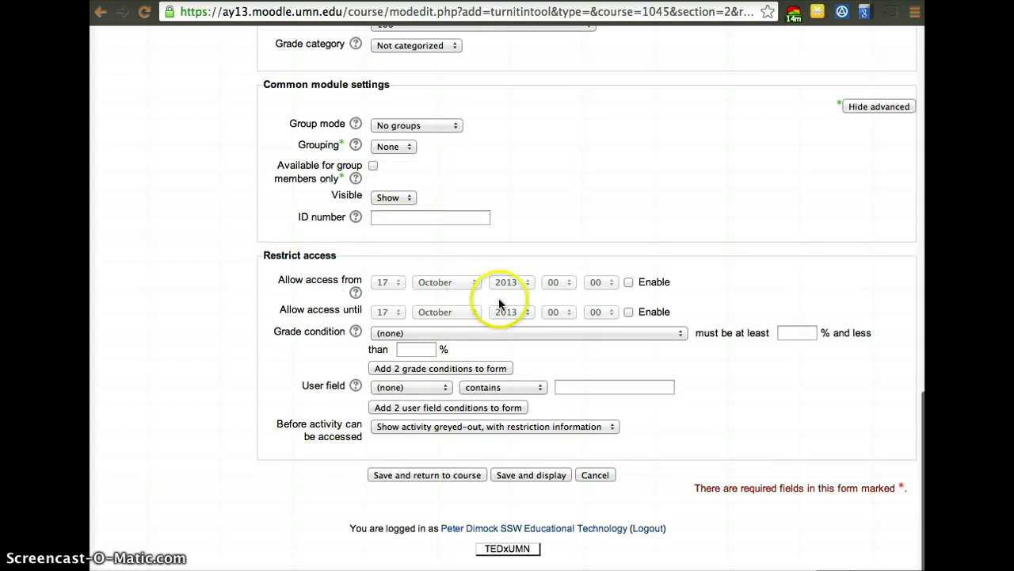
{"action": "left_click", "coordinate": [552, 476]}
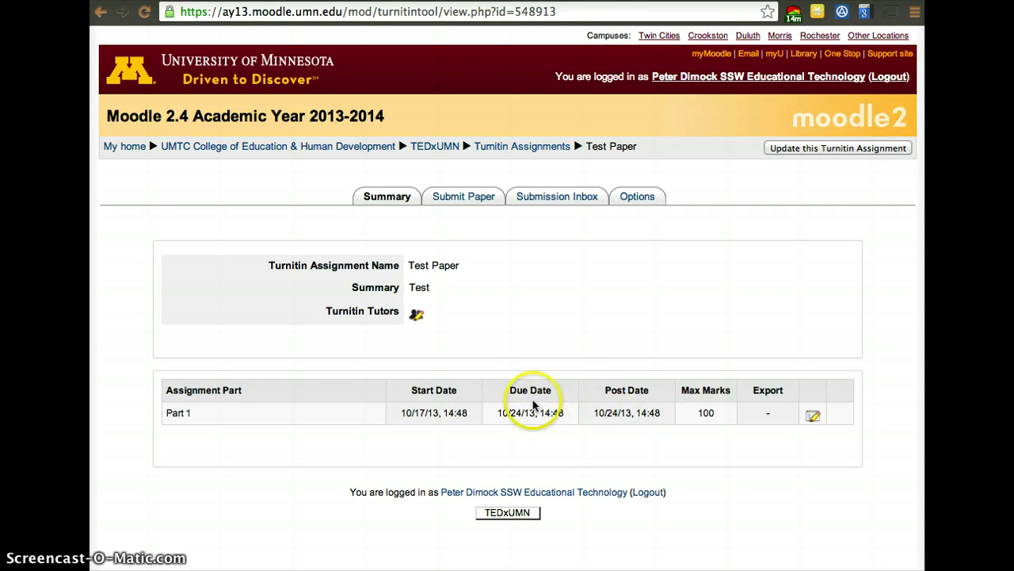
Open Part 1's start, due and post dates for editing and submit the form without changes.
{"action": "left_click", "coordinate": [813, 416]}
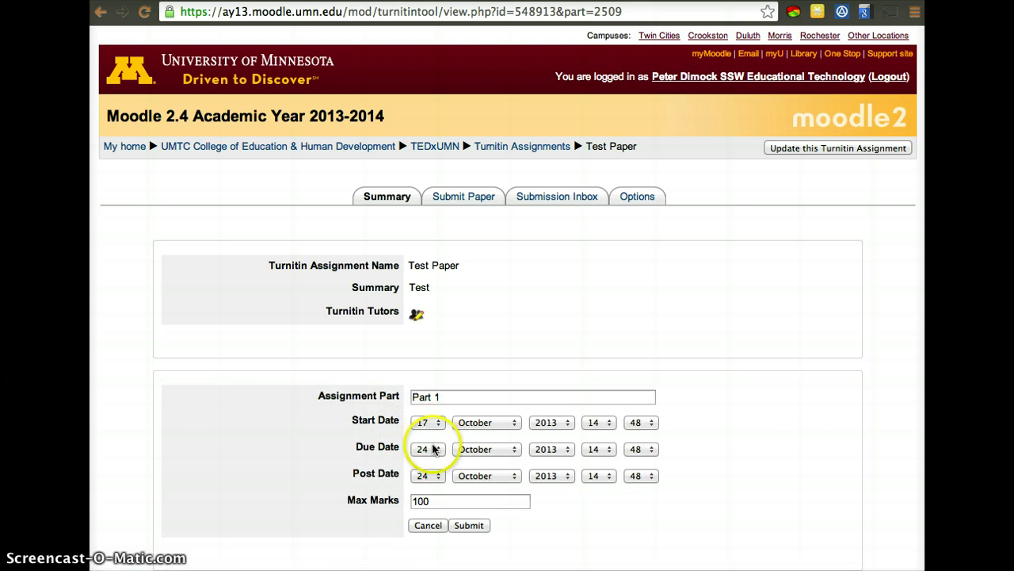
{"action": "scroll", "coordinate": [646, 513], "scroll_direction": "down", "scroll_amount": 2}
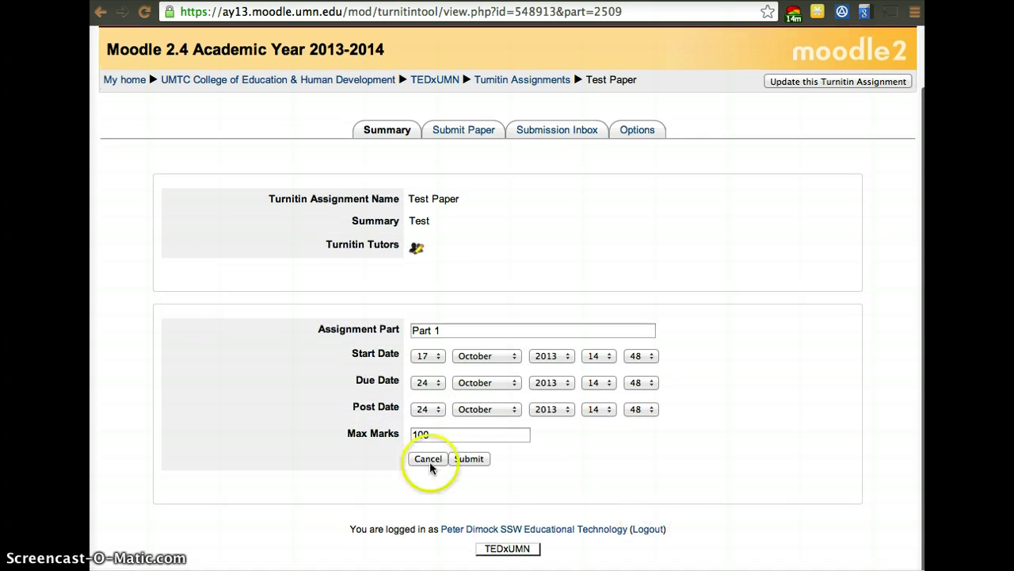
{"action": "left_click", "coordinate": [475, 464]}
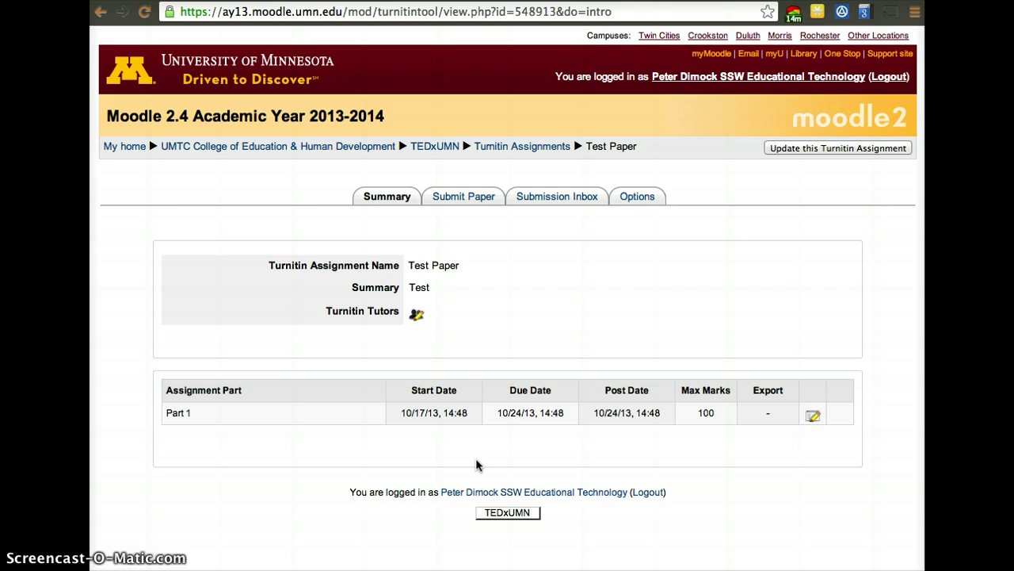
Inspect the assignment's paper submission form and its list of selectable students, and view the submission inbox.
{"action": "left_click", "coordinate": [478, 197]}
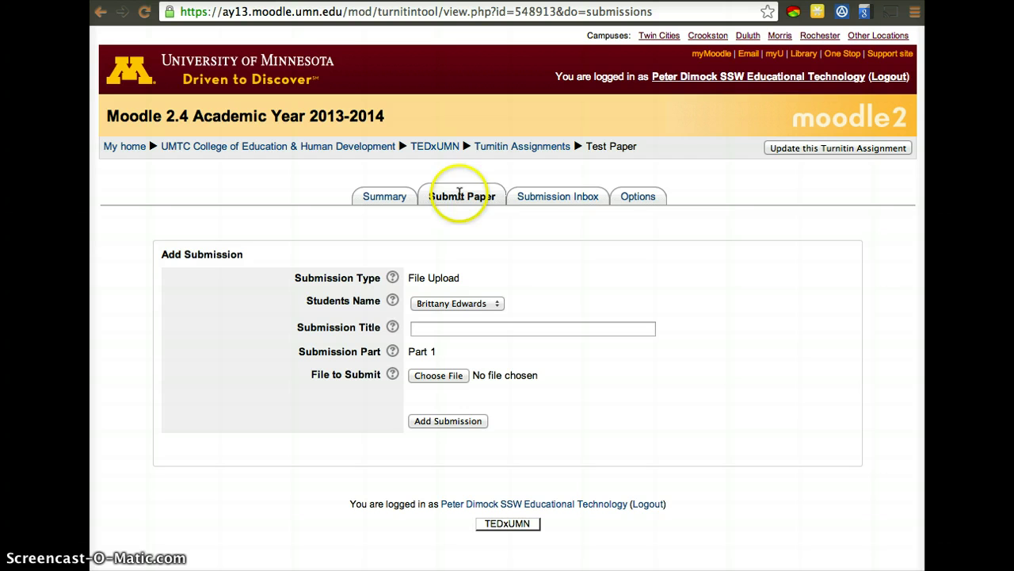
{"action": "left_click", "coordinate": [487, 305]}
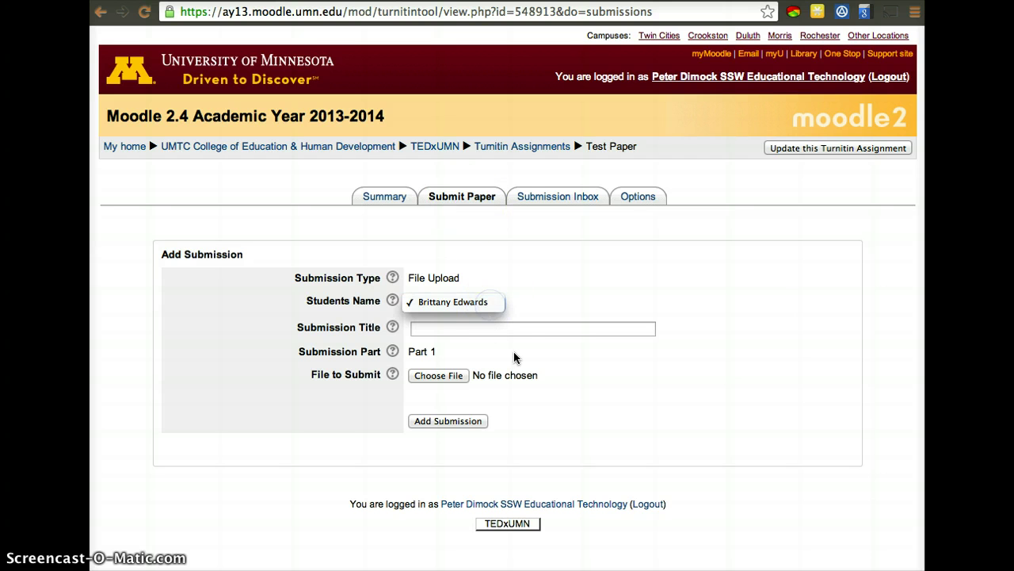
{"action": "left_click", "coordinate": [528, 285]}
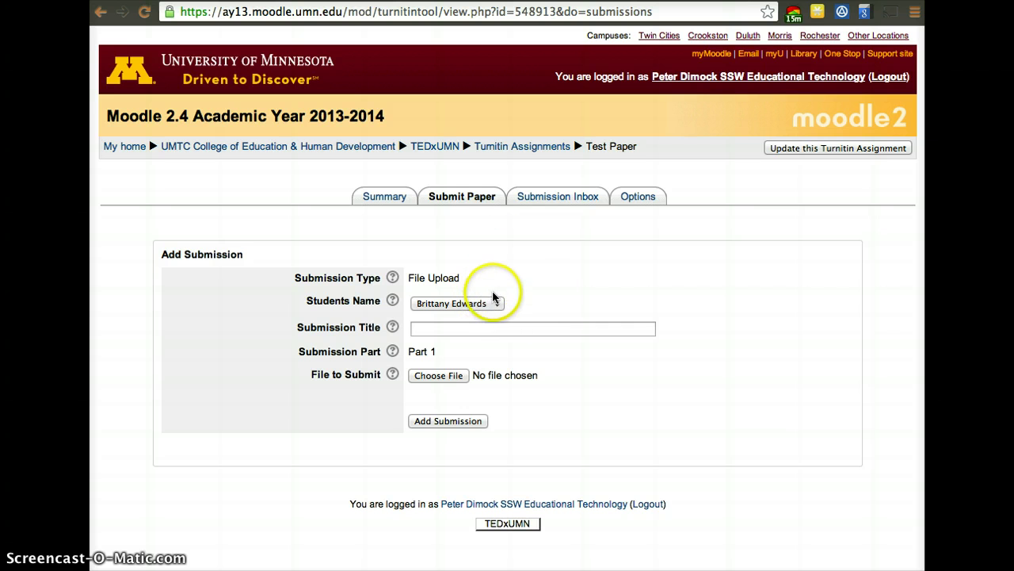
{"action": "left_click", "coordinate": [561, 197]}
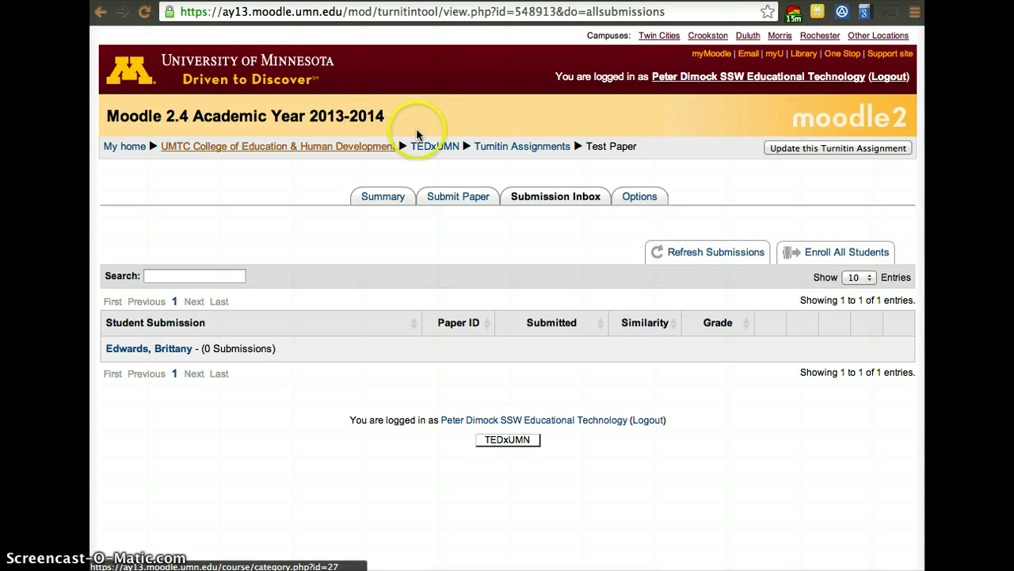
Return to the TEDxUMN course page and delete the Test Paper assignment from the "Thank you for joining us." section.
{"action": "left_click", "coordinate": [424, 148]}
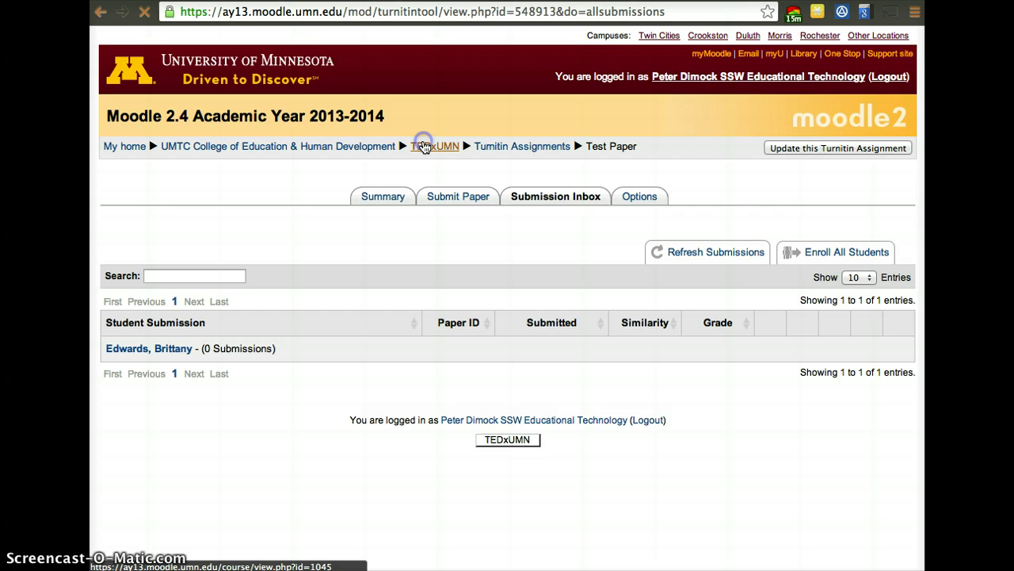
{"action": "scroll", "coordinate": [504, 310], "scroll_direction": "down", "scroll_amount": 12}
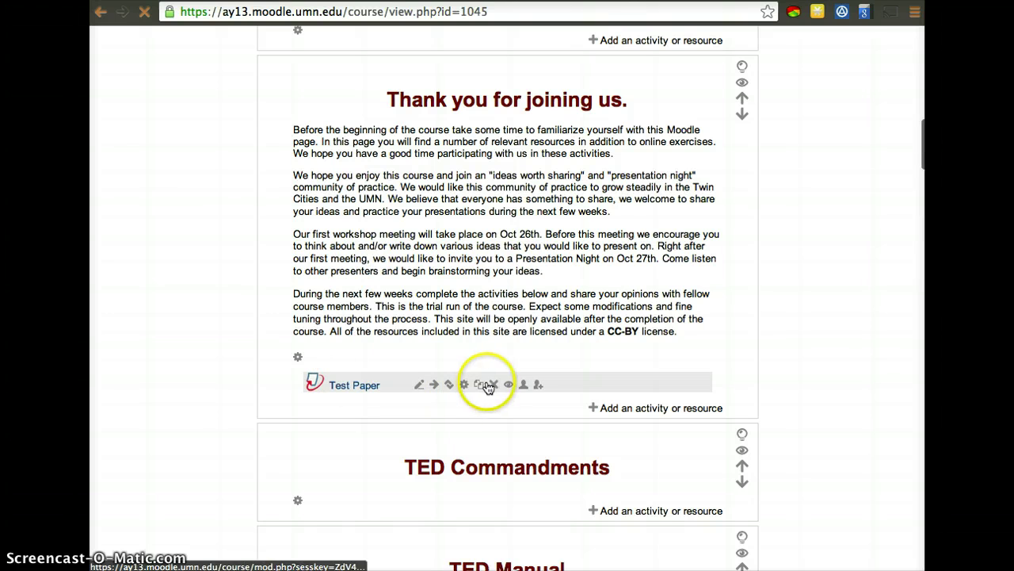
{"action": "left_click", "coordinate": [493, 386]}
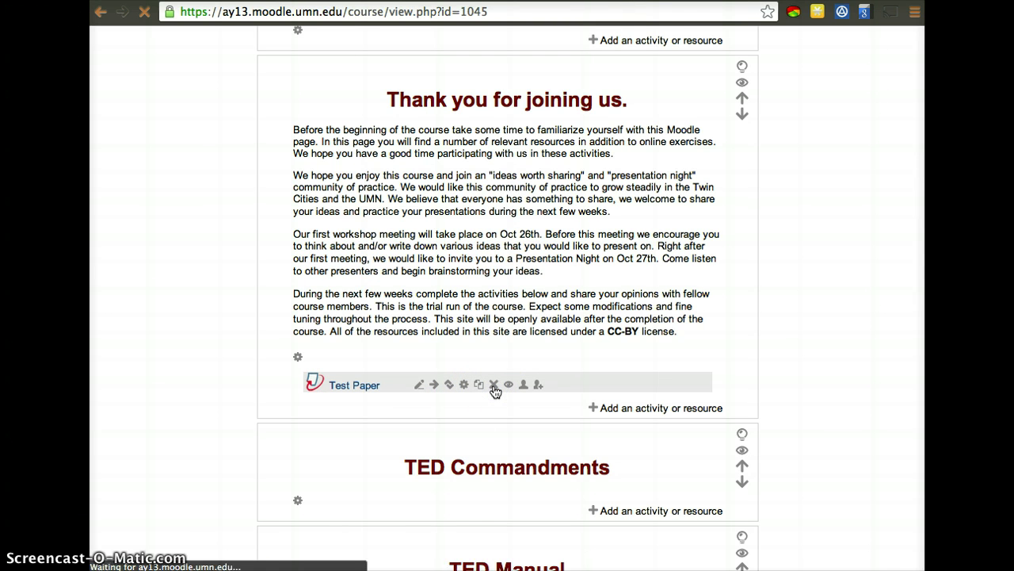